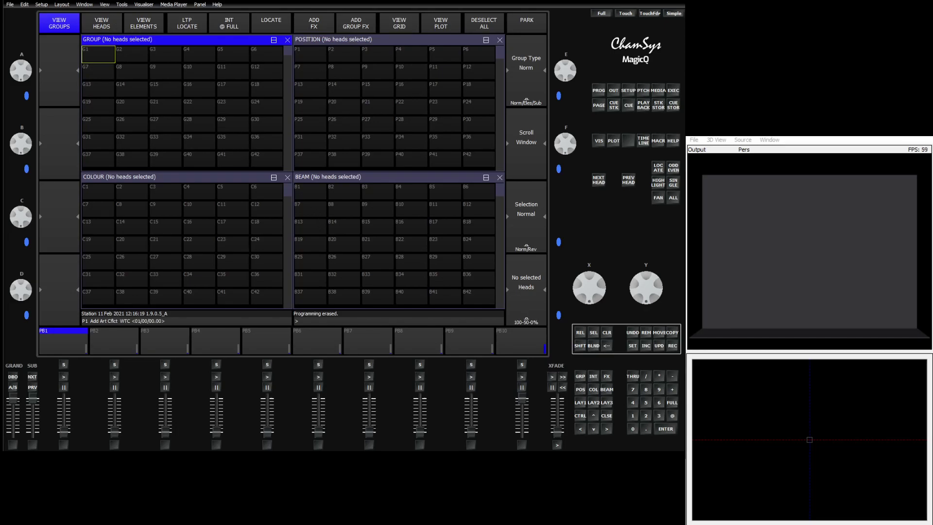
key("alt+Tab")
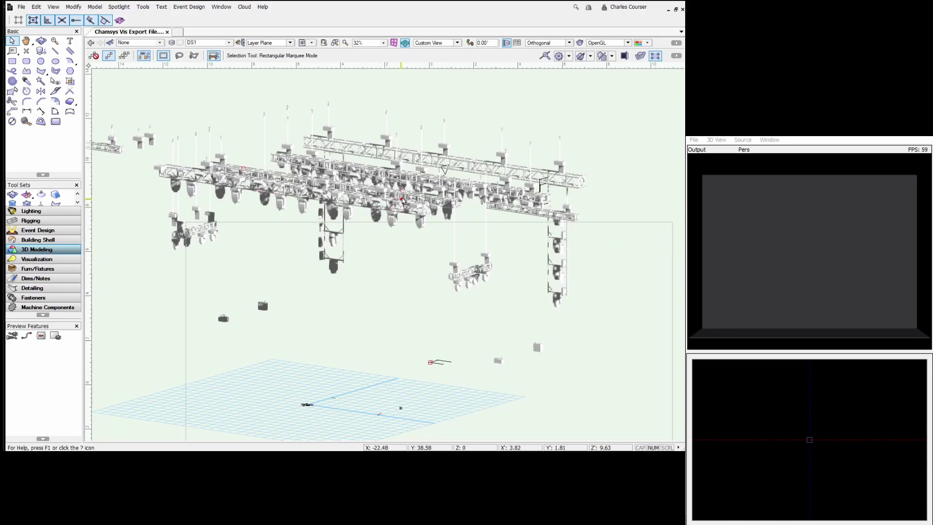
mouse_move(452, 202)
left_mouse_down()
mouse_move(299, 120)
mouse_move(446, 131)
left_mouse_up()
key("h")
left_click_drag(206, 211, 284, 214)
key("shift+c")
left_click_drag(340, 337, 374, 192)
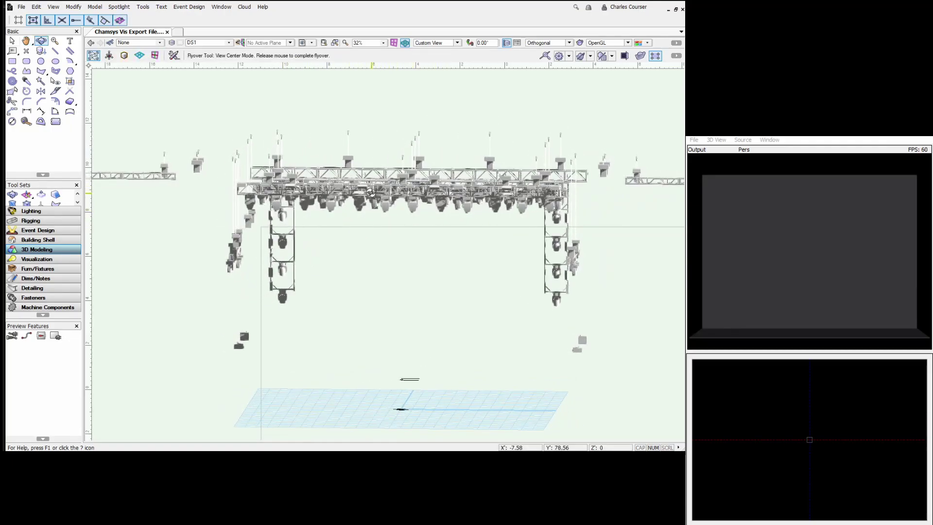
key("x")
left_click(375, 193)
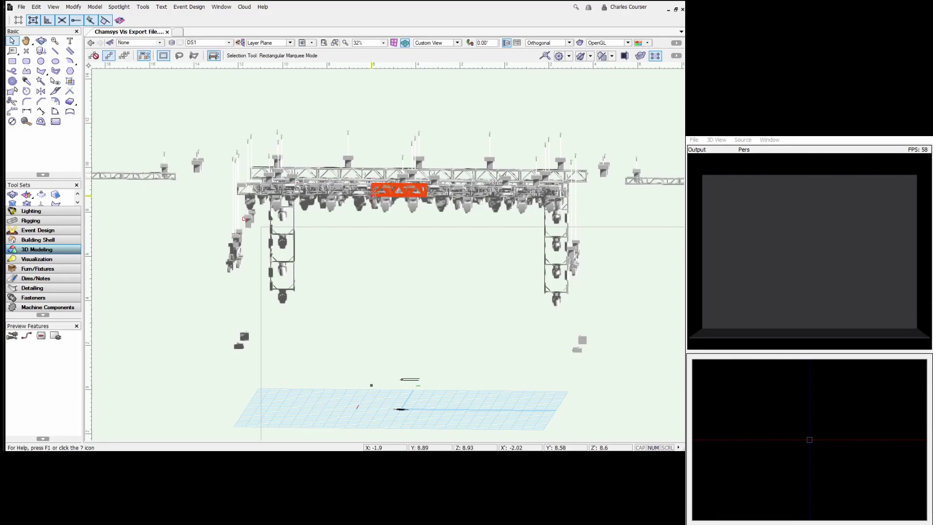
left_click(372, 280)
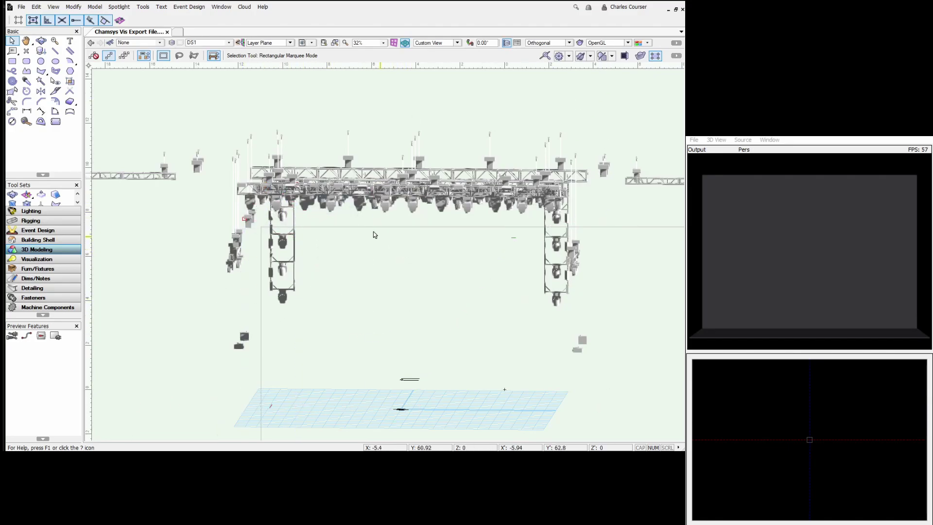
left_click(332, 203)
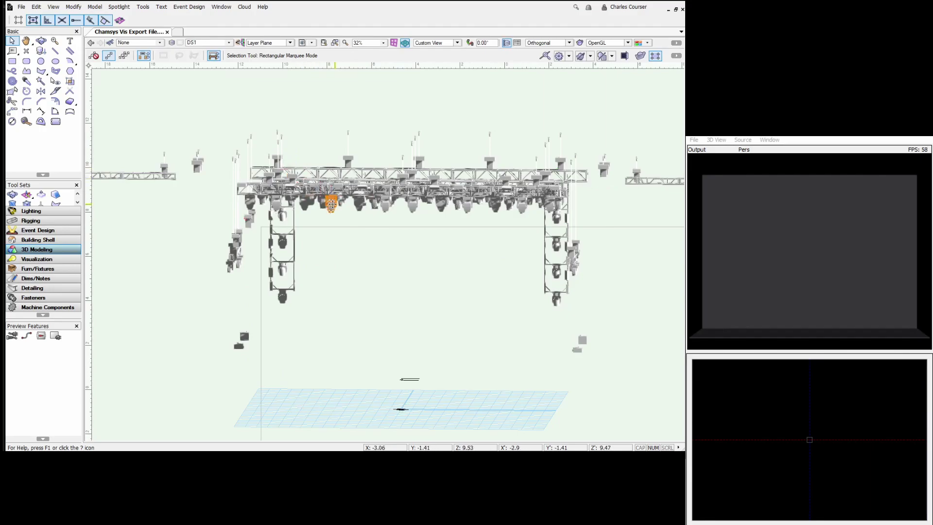
left_click(327, 265)
mouse_move(136, 4)
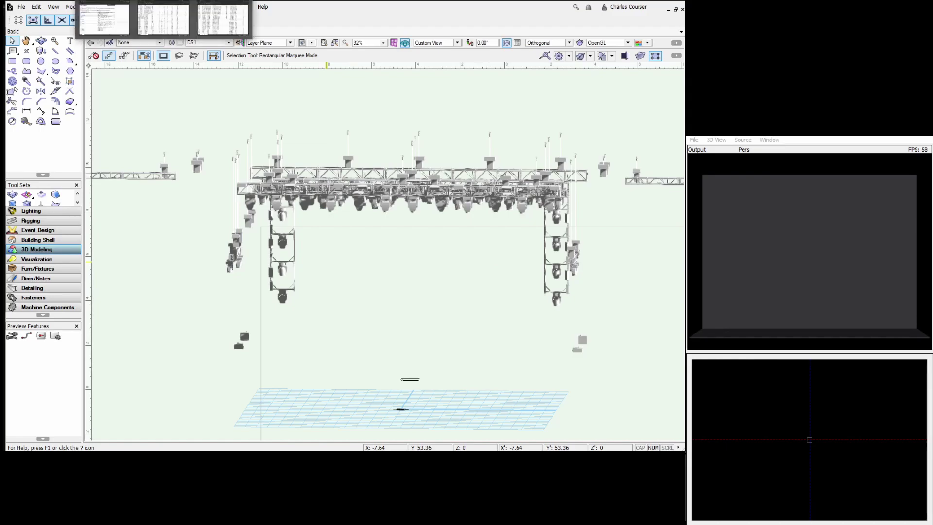
- Bring up the Excel sheet listing the required VectorWorks column headings with their MagicQ comments
left_click(163, 19)
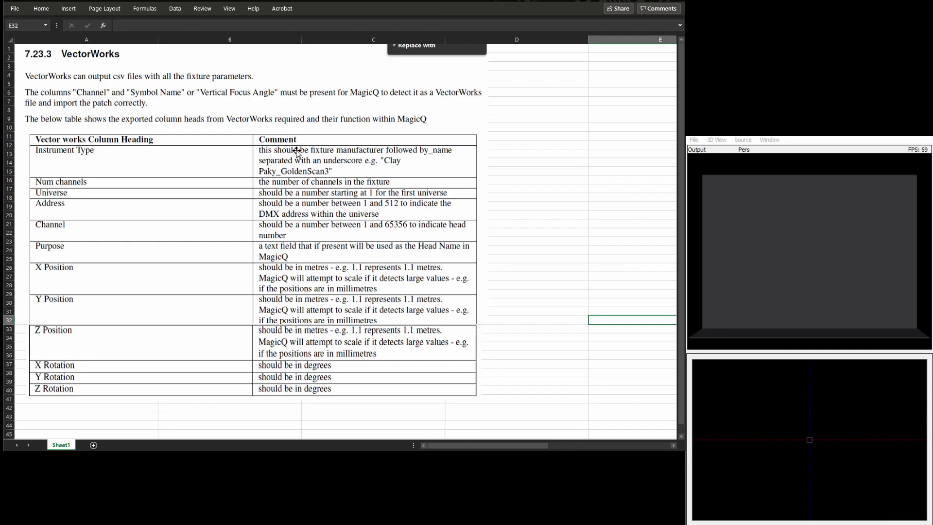
- Return to the Vectorworks truss rig drawing and open File > Export > Export Lighting Device Data
key("alt+Tab")
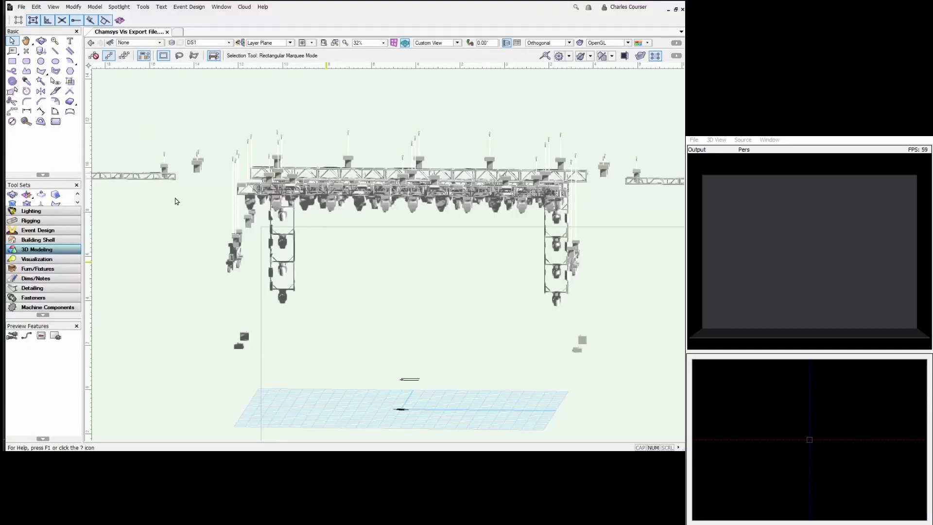
left_click(22, 7)
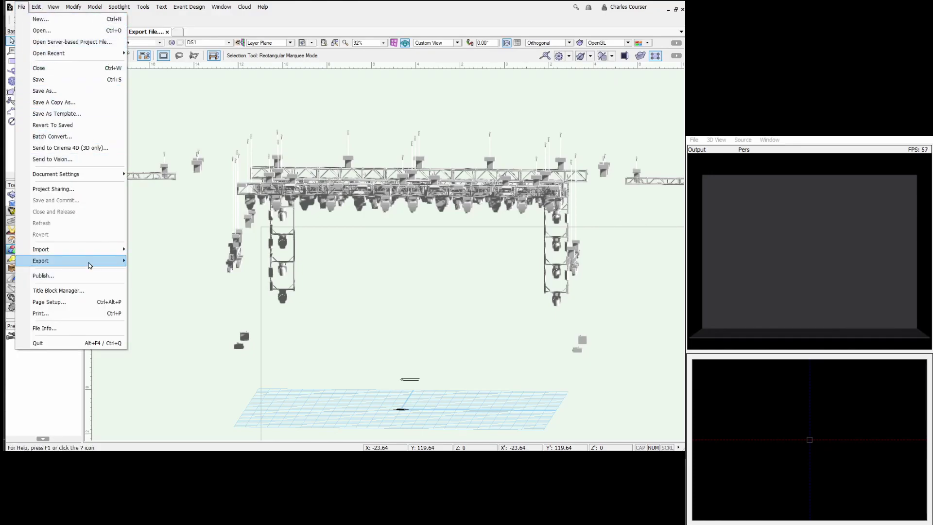
mouse_move(89, 262)
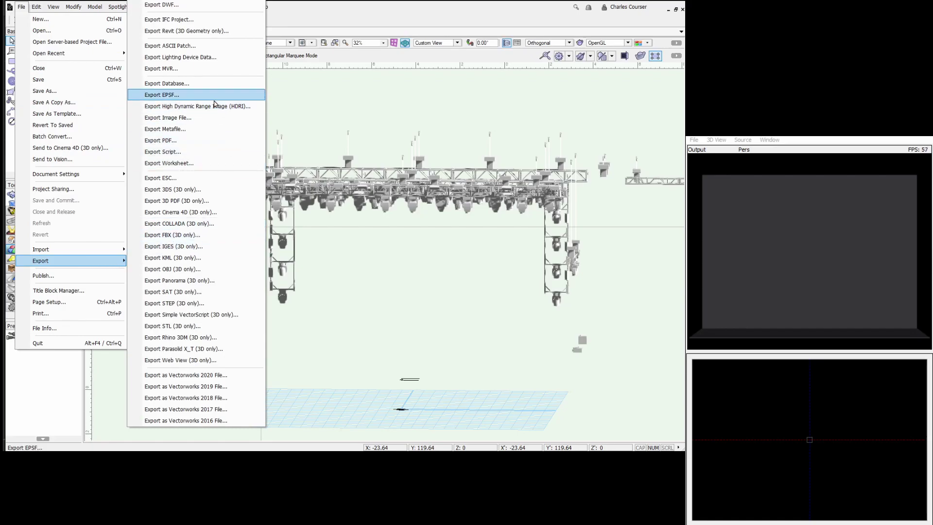
left_click(214, 57)
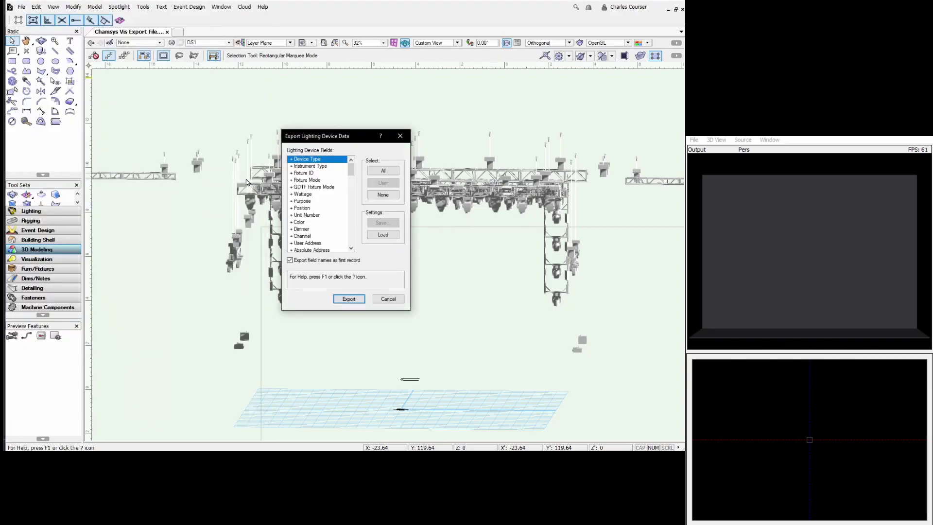
- Move the export dialog, mark All lighting device fields, then cancel without exporting
left_click_drag(329, 138, 241, 104)
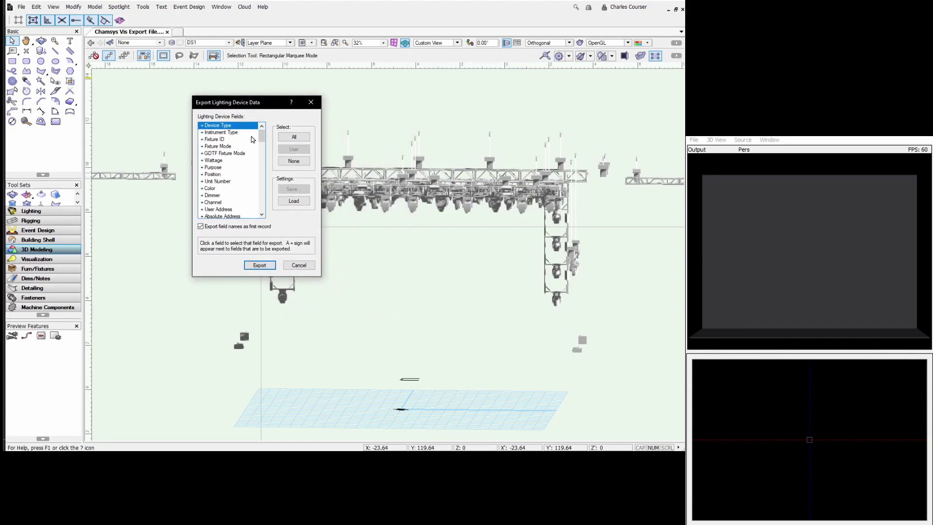
mouse_move(262, 138)
left_mouse_down()
mouse_move(262, 210)
mouse_move(264, 135)
left_mouse_up()
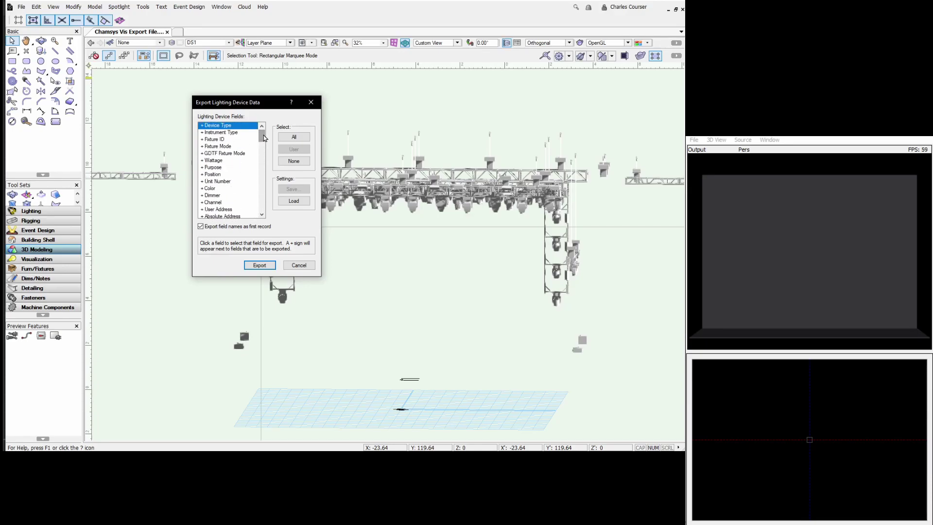
left_click(293, 137)
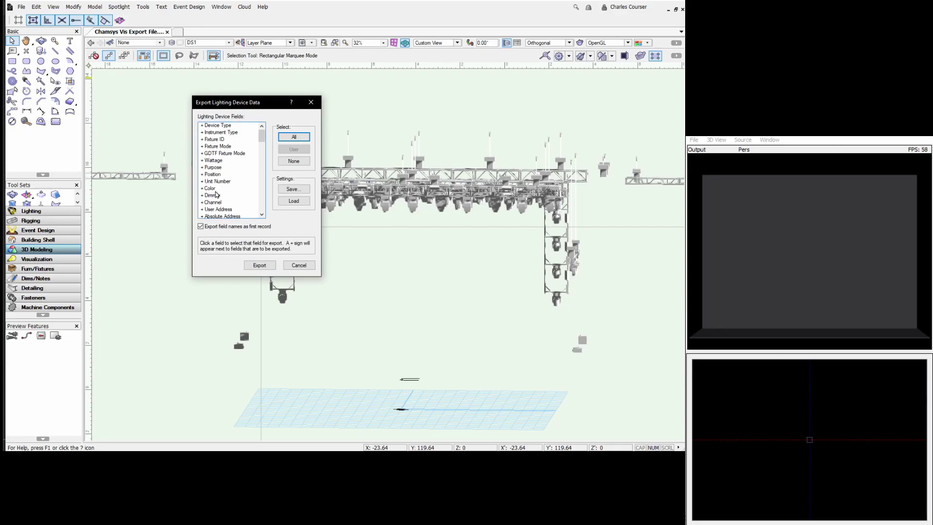
scroll(255, 148, "down", 1)
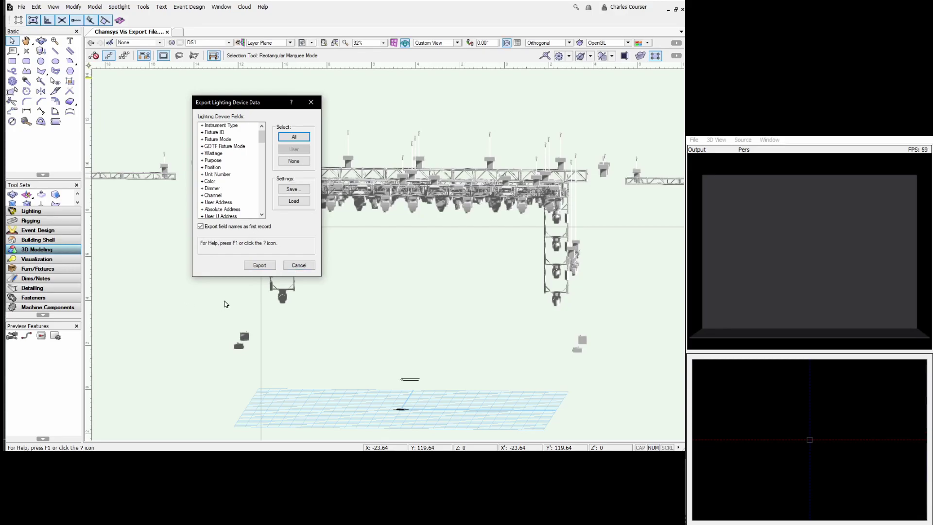
left_click(295, 265)
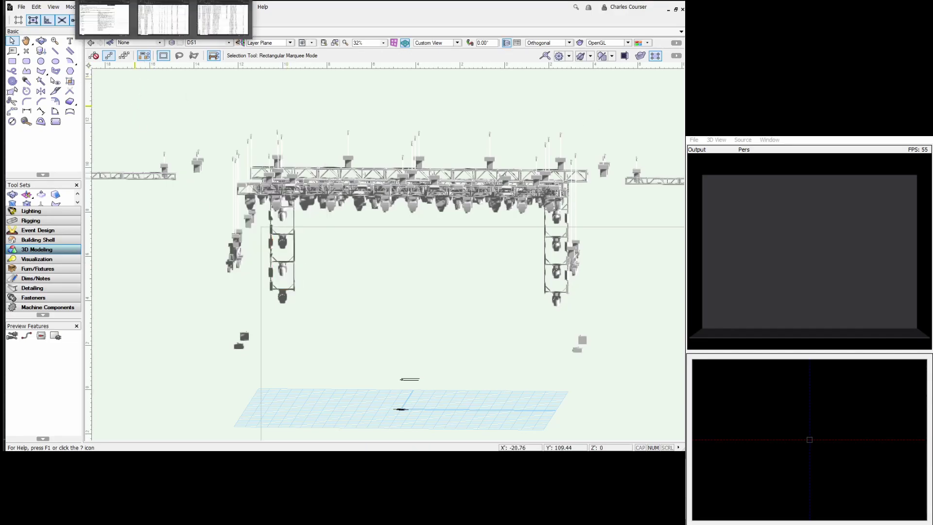
- Switch to the unedited Chamsys export workbook and make header row 1 taller
left_click(163, 19)
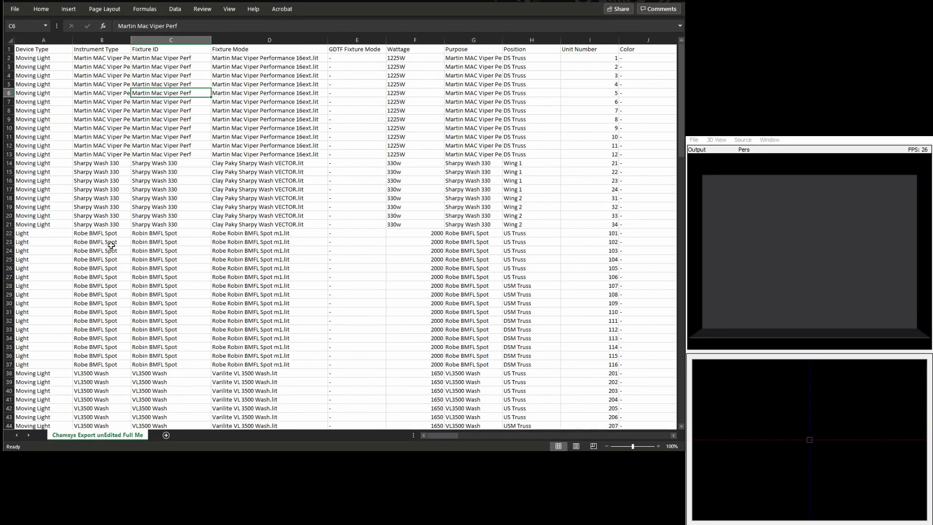
left_click(38, 50)
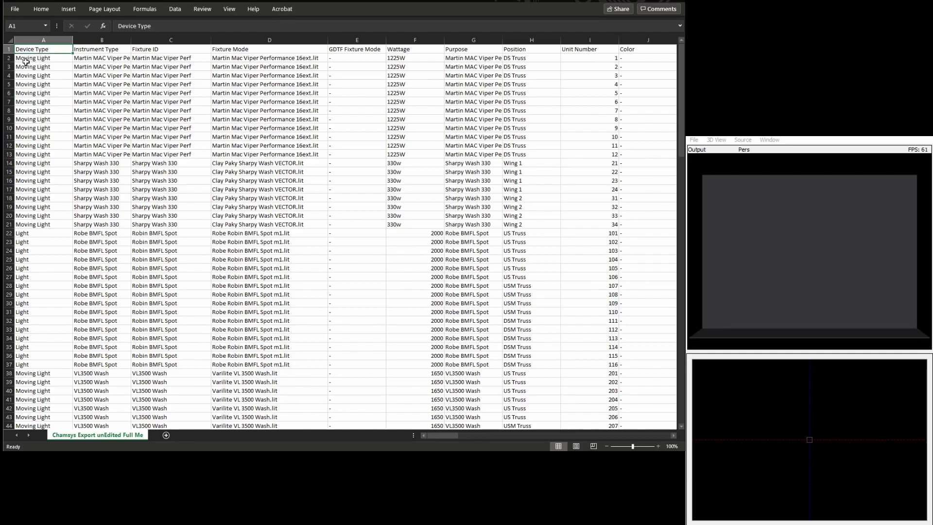
left_click_drag(9, 50, 9, 64)
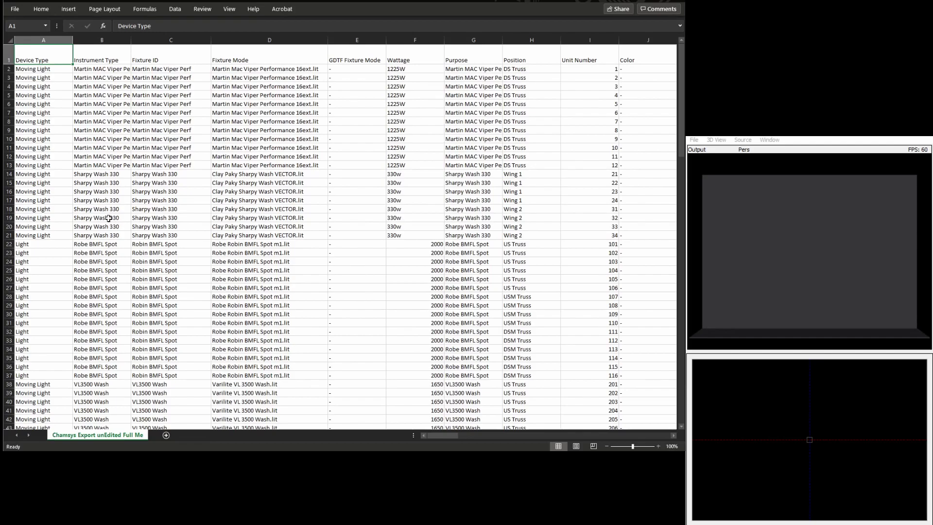
- Review the Device Type, Instrument Type, Fixture ID and Fixture Mode columns and the further columns
left_click_drag(38, 100, 47, 264)
left_click_drag(103, 104, 102, 252)
left_click_drag(162, 100, 168, 232)
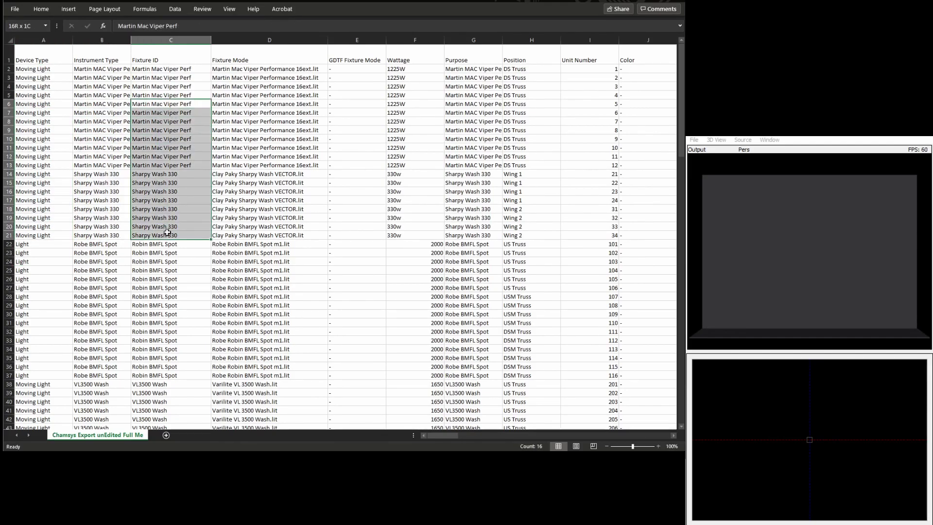
left_click_drag(228, 86, 232, 236)
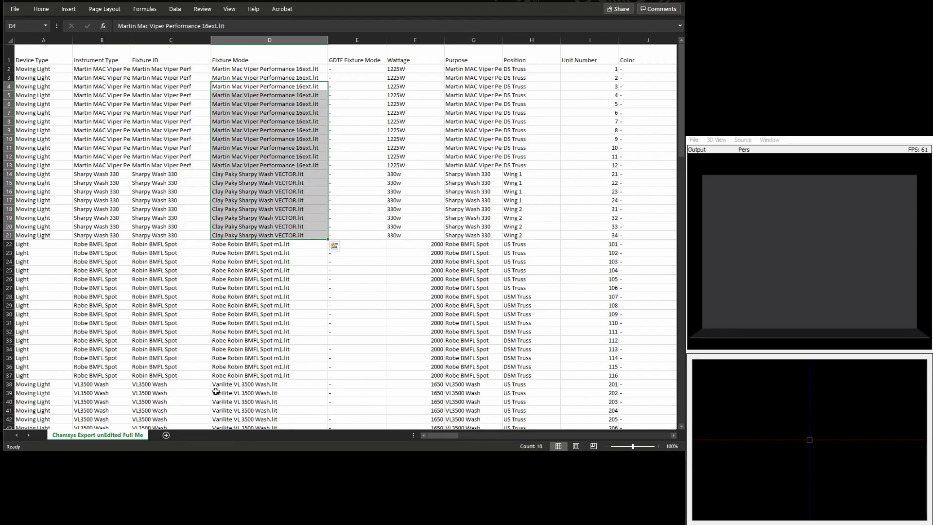
left_click_drag(427, 437, 544, 438)
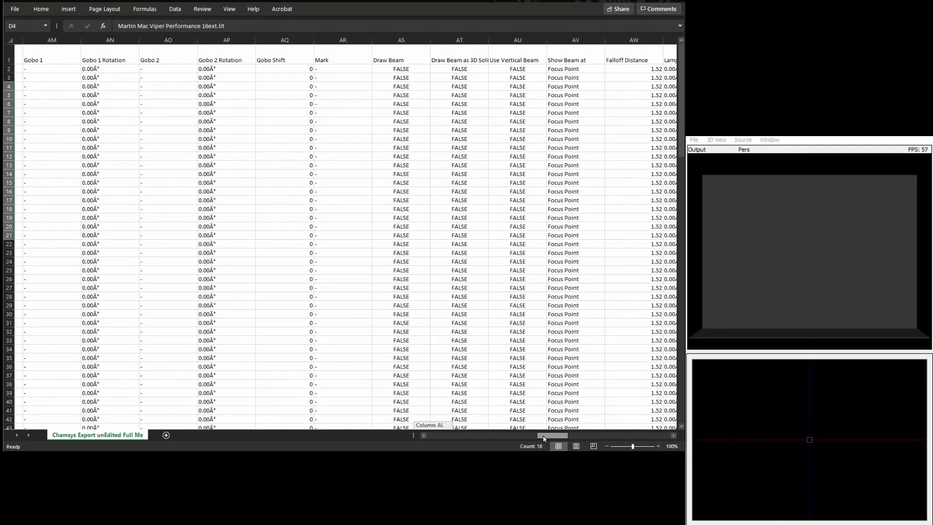
left_click_drag(544, 438, 430, 440)
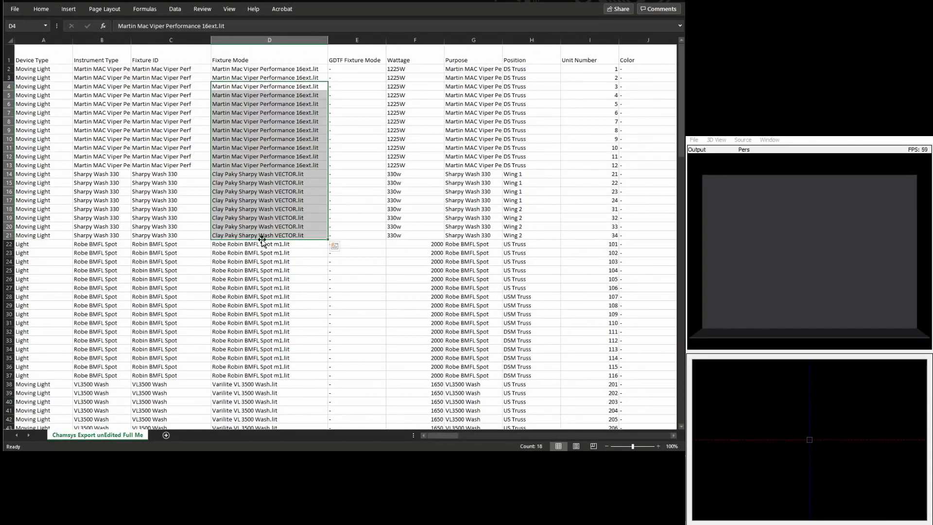
left_click(112, 131)
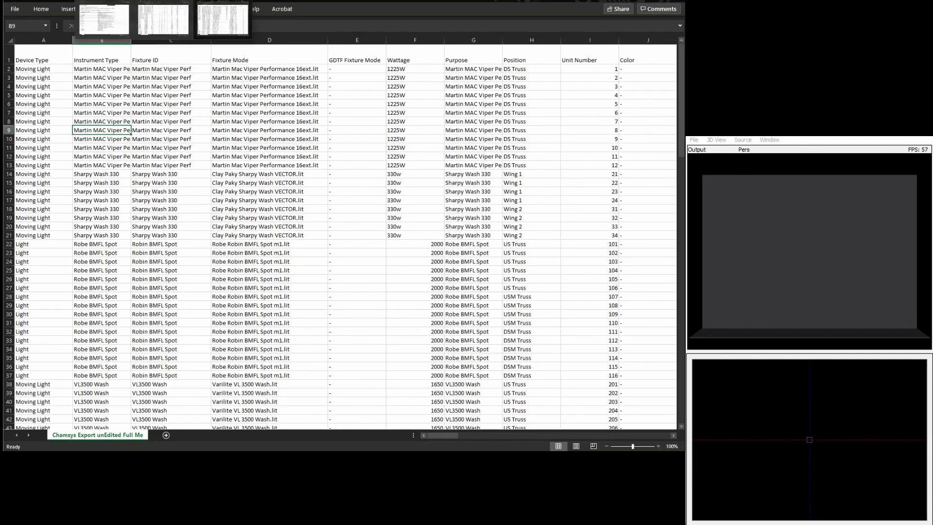
left_click(159, 15)
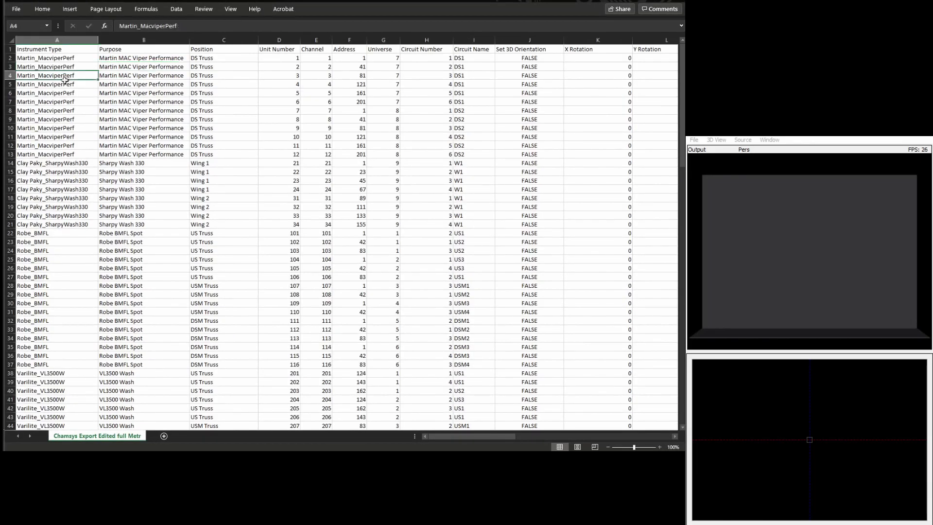
left_click_drag(141, 128, 141, 259)
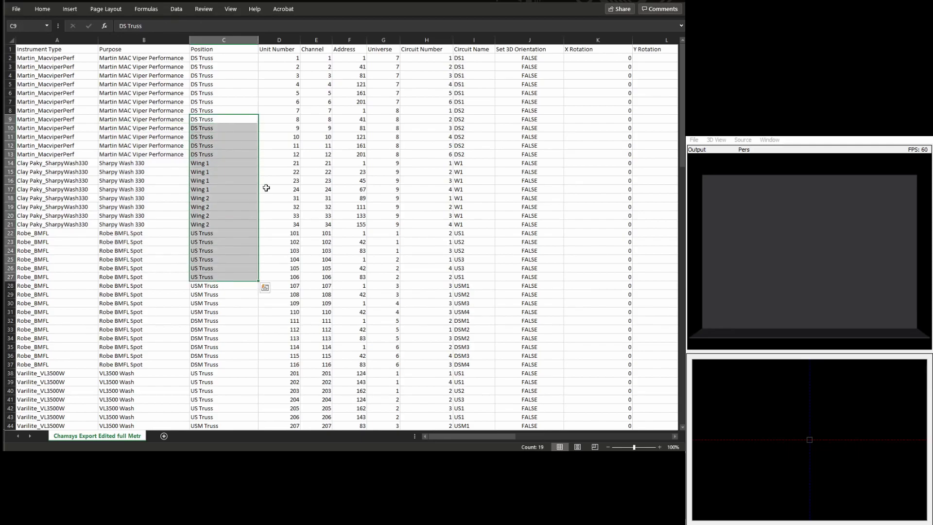
left_click_drag(284, 76, 278, 331)
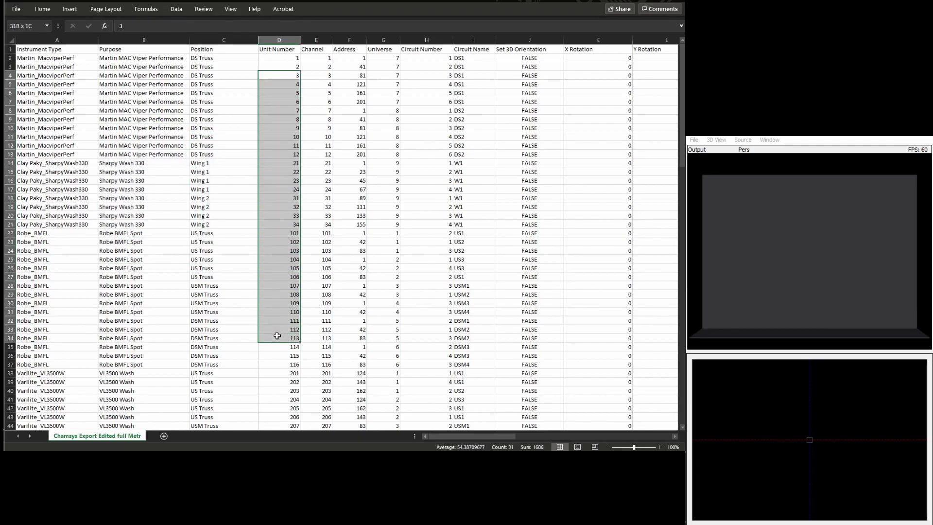
left_click_drag(278, 336, 277, 336)
left_click_drag(316, 84, 305, 315)
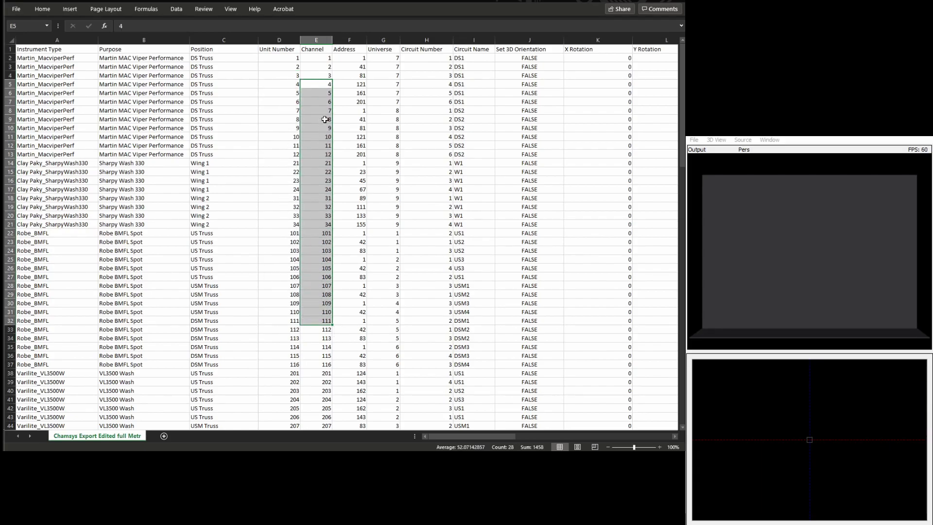
left_click_drag(344, 69, 374, 252)
left_click_drag(376, 112, 374, 254)
left_click_drag(428, 137, 482, 264)
mouse_move(430, 437)
left_mouse_down()
mouse_move(543, 443)
mouse_move(437, 440)
left_mouse_up()
left_click(144, 101)
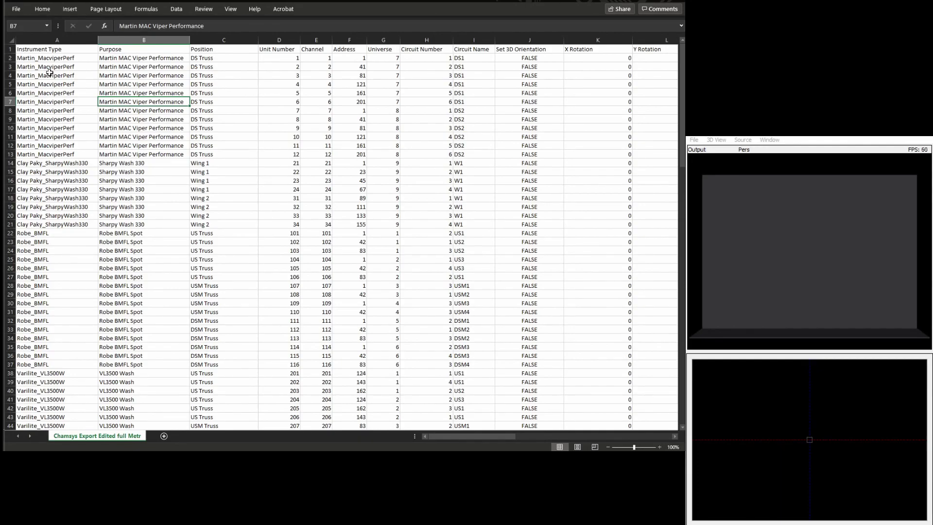
left_click_drag(48, 76, 59, 312)
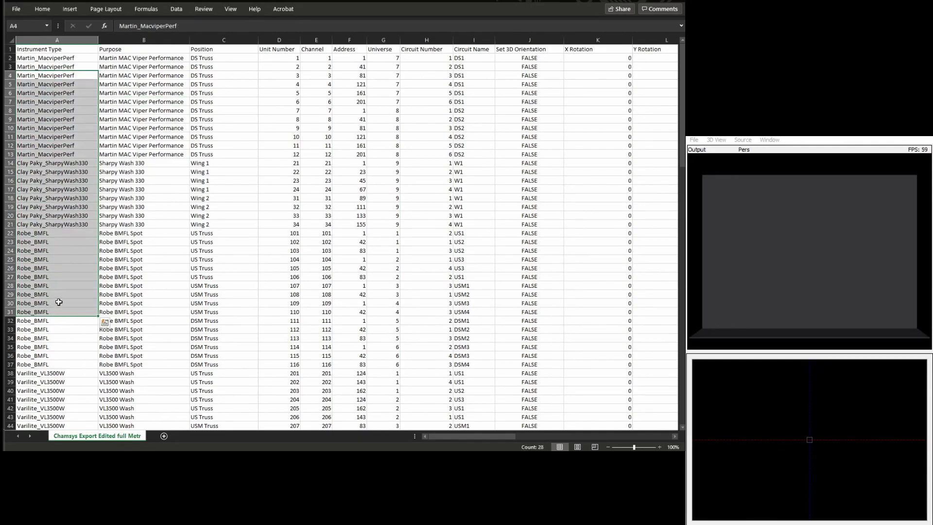
left_click(58, 303)
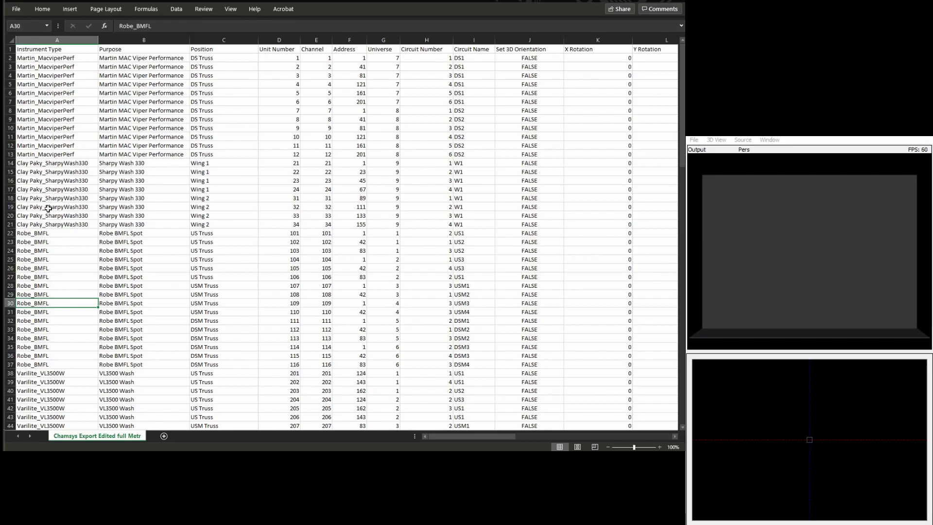
scroll(76, 211, "down", 5)
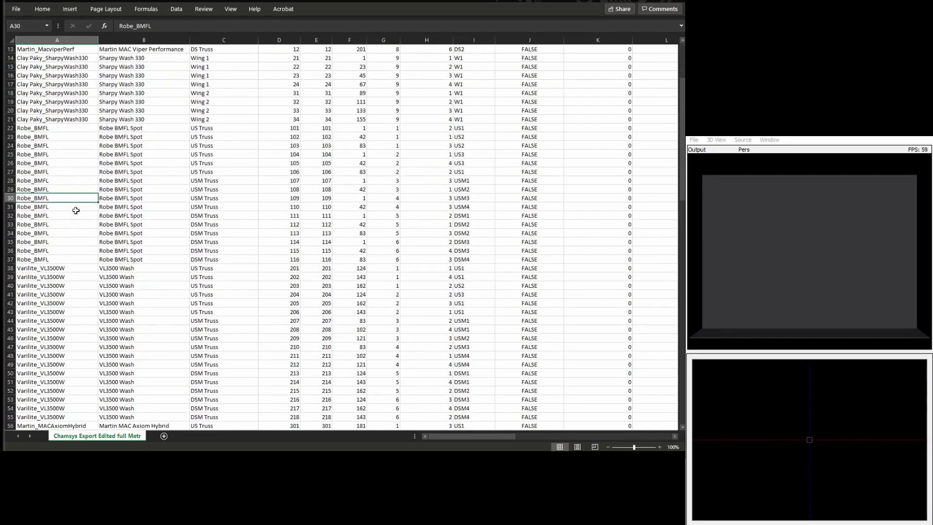
left_click_drag(57, 102, 57, 233)
scroll(74, 161, "up", 5)
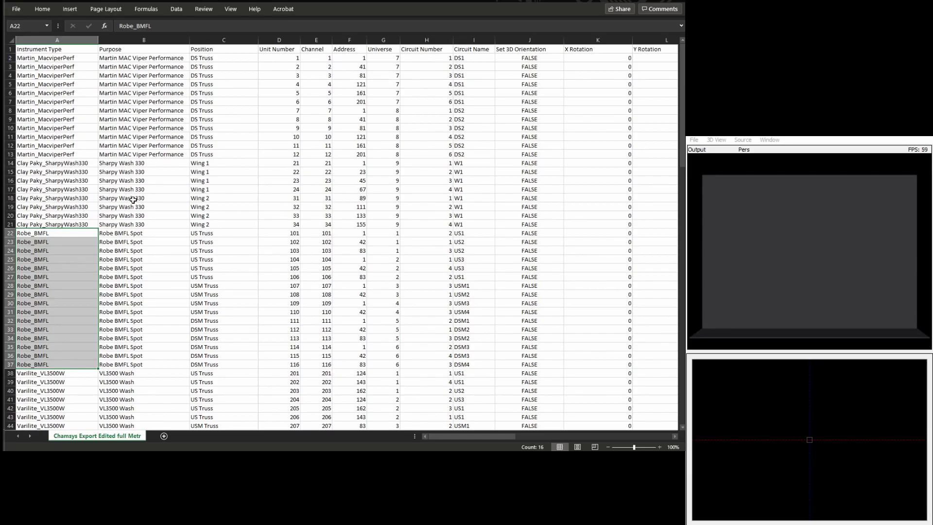
left_click(86, 171)
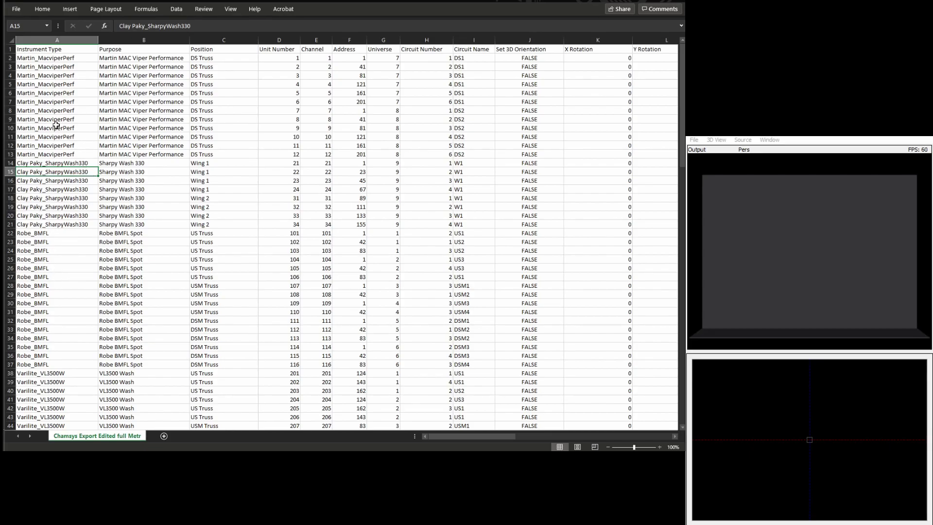
left_click_drag(56, 57, 50, 418)
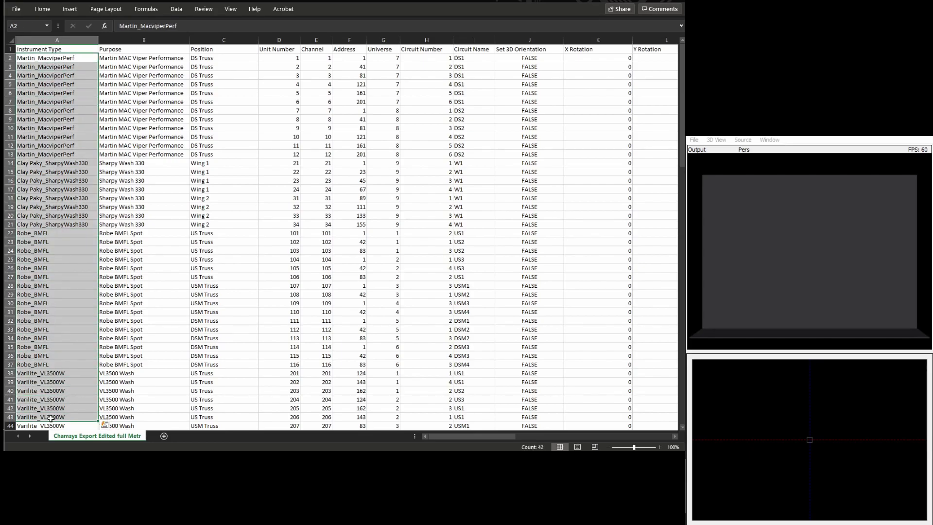
left_click(63, 235)
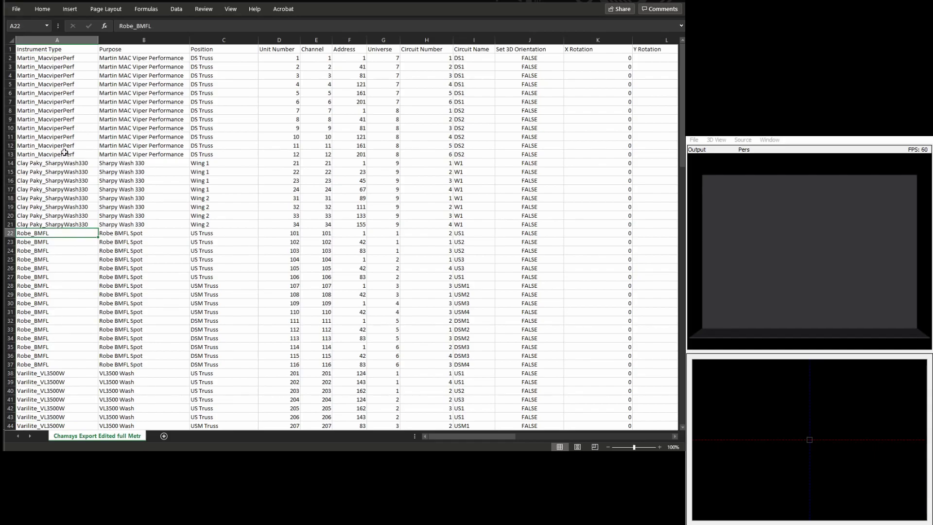
left_click_drag(312, 67, 314, 75)
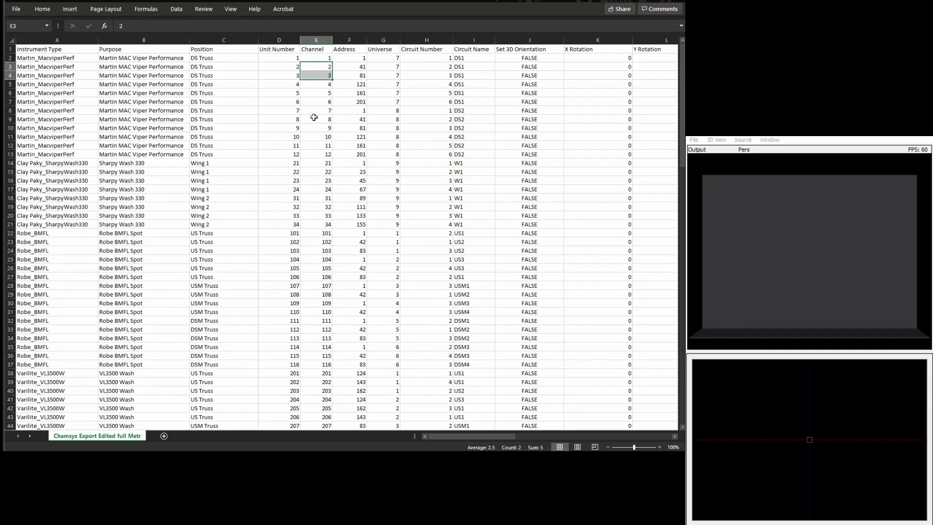
left_click_drag(314, 117, 314, 259)
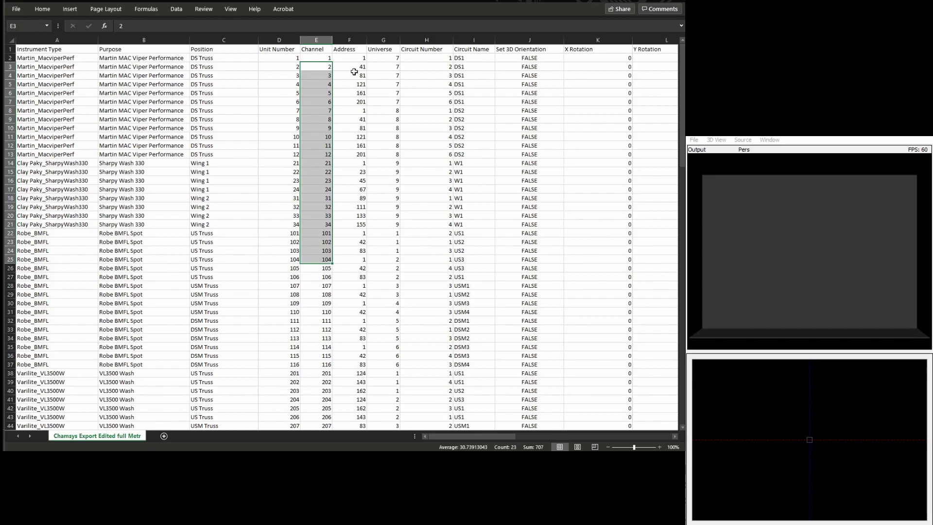
left_click_drag(354, 71, 391, 199)
left_click_drag(78, 148, 76, 235)
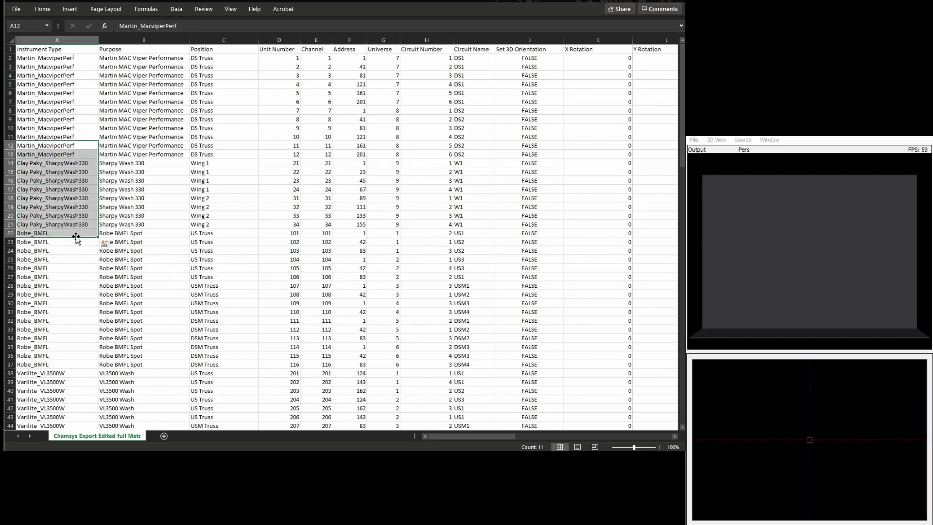
left_click_drag(65, 268, 65, 263)
left_click(69, 285)
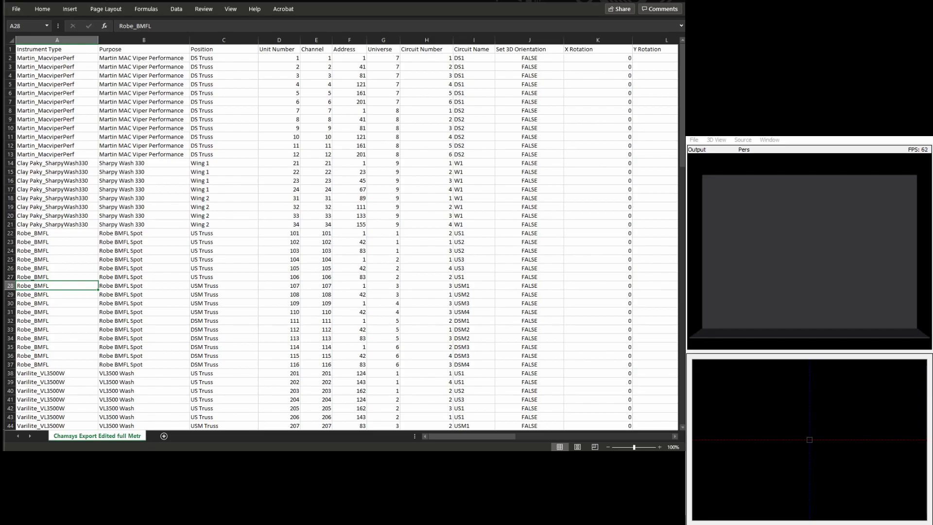
- In MagicQ, start a head import from the PTCH channel view, accepting the overwrite warning
key("alt+Tab")
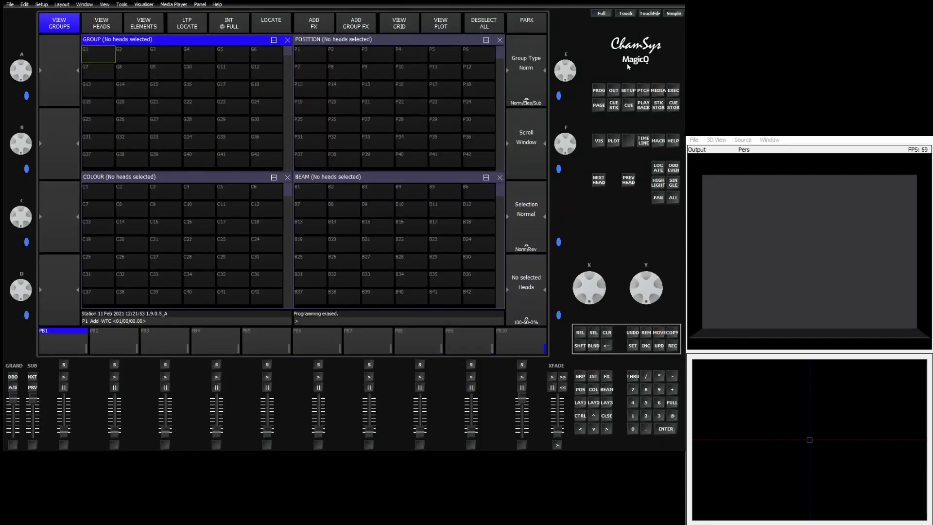
left_click(643, 90)
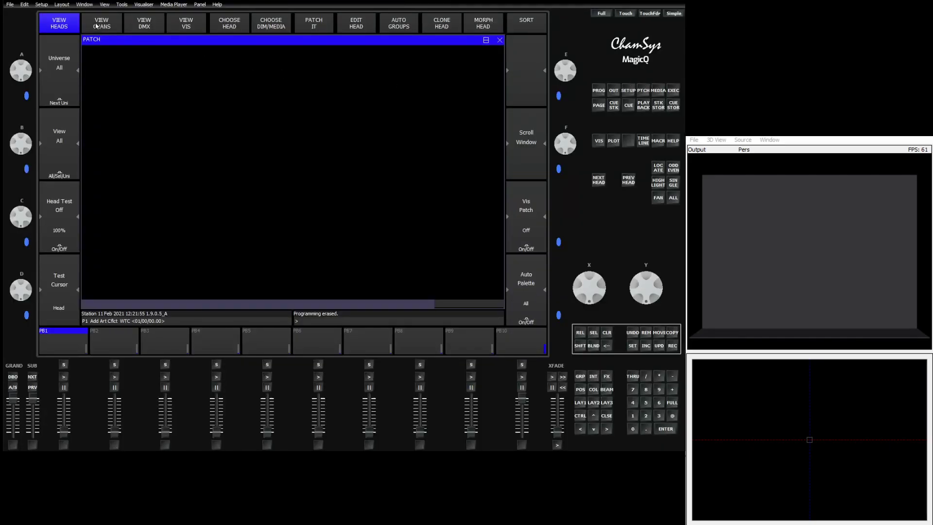
left_click(98, 25)
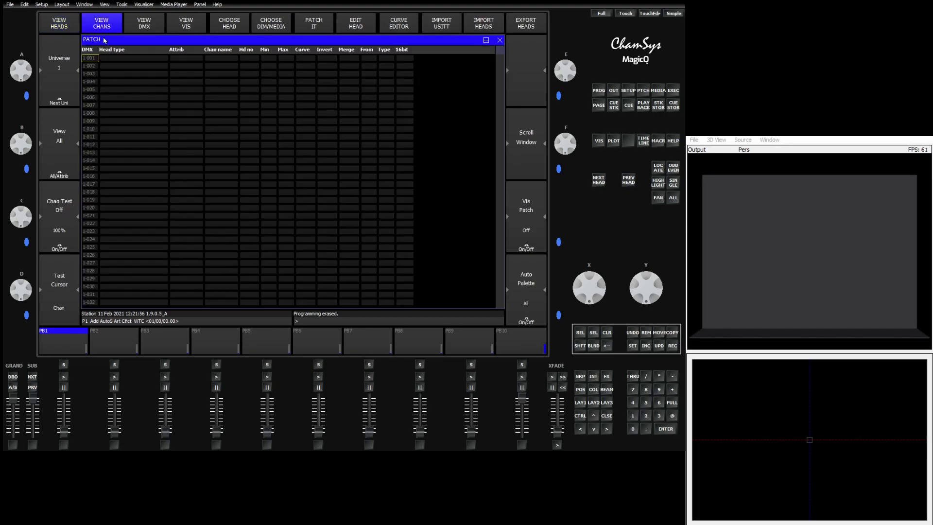
left_click(490, 22)
left_click(241, 126)
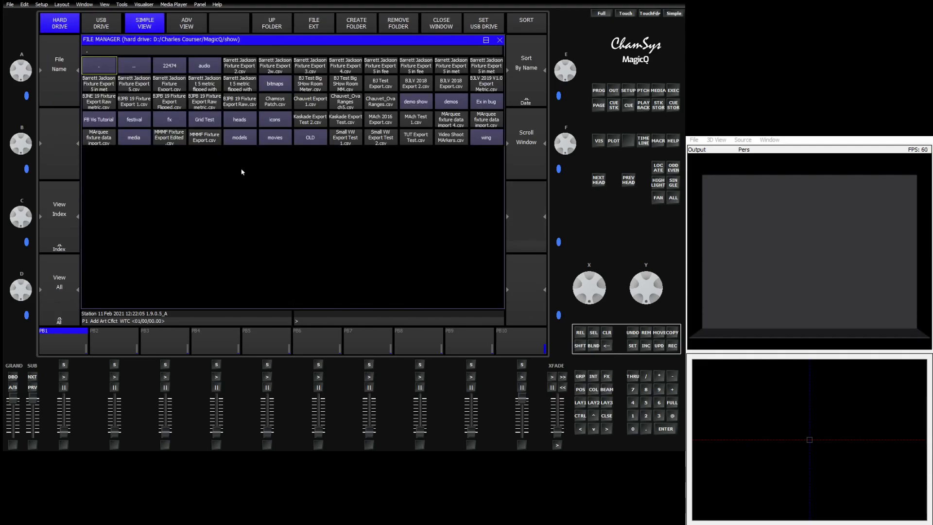
- Choose 'Chamsys Export Edited full Metric.csv' from the FB Vis Tutorial folder
left_click(98, 119)
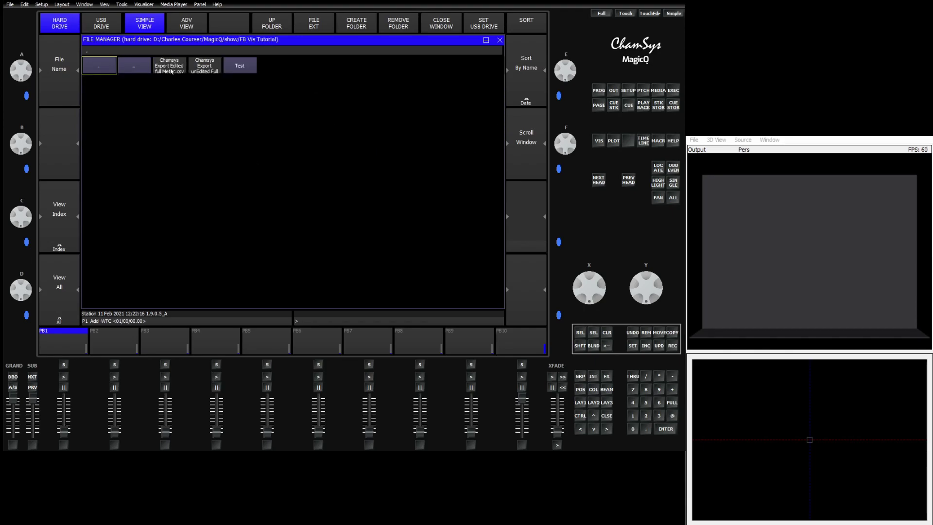
left_click(171, 71)
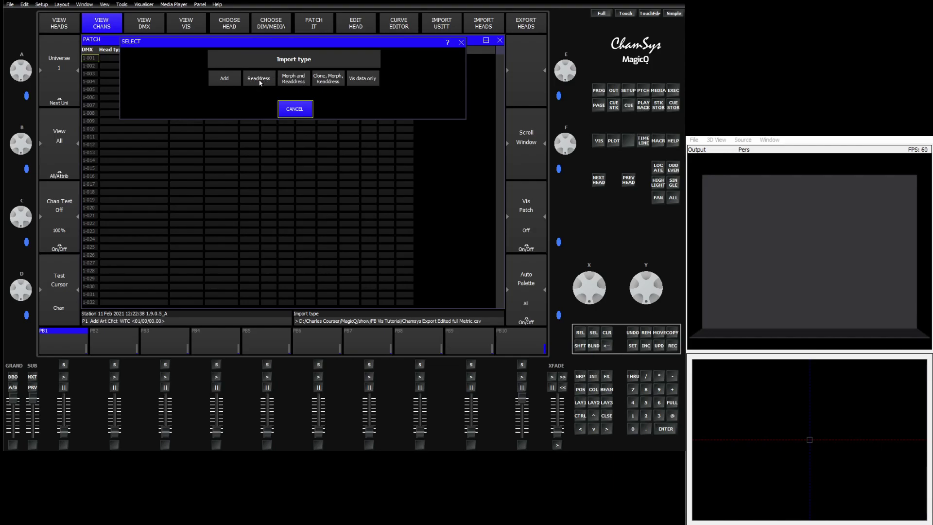
- Import the CSV heads with the Add import type
left_click(225, 80)
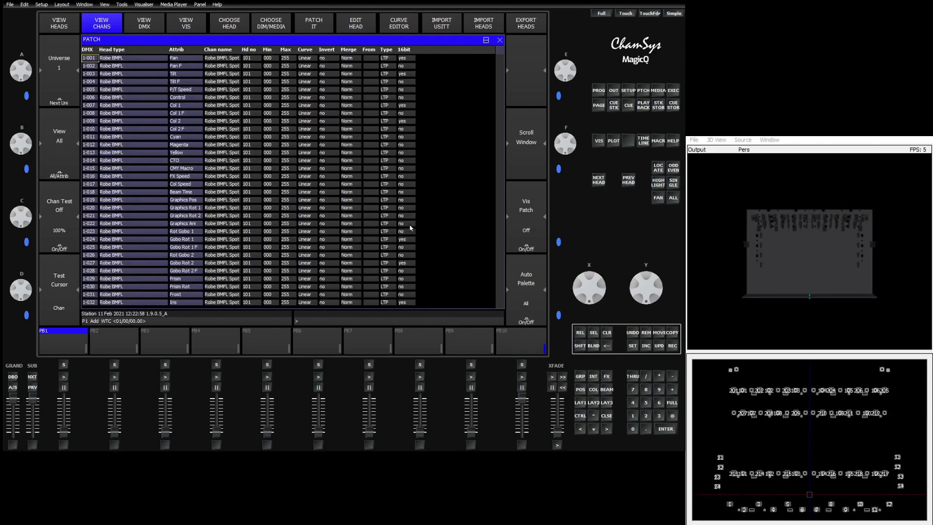
- Show the patch as a heads list and inspect the Clay Paky Sharpy Wash rows
left_click(60, 24)
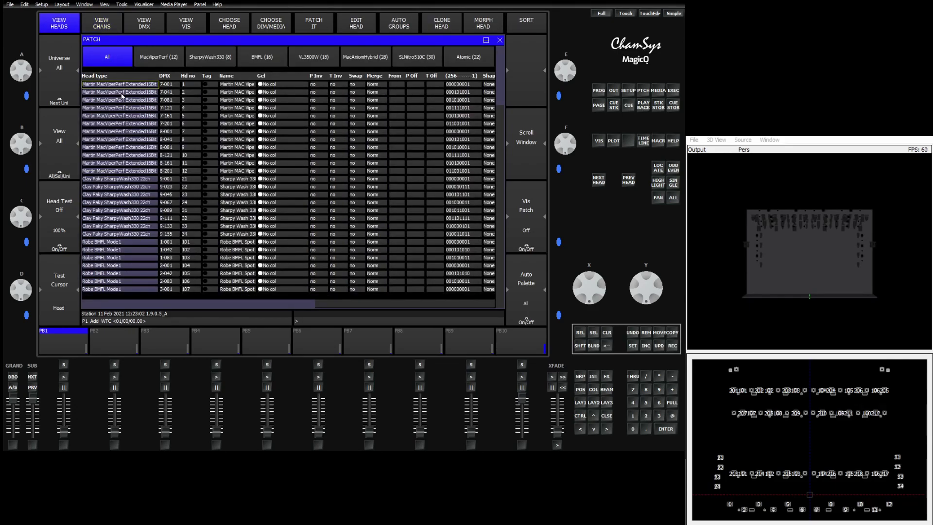
left_click_drag(122, 90, 126, 281)
key("Down")
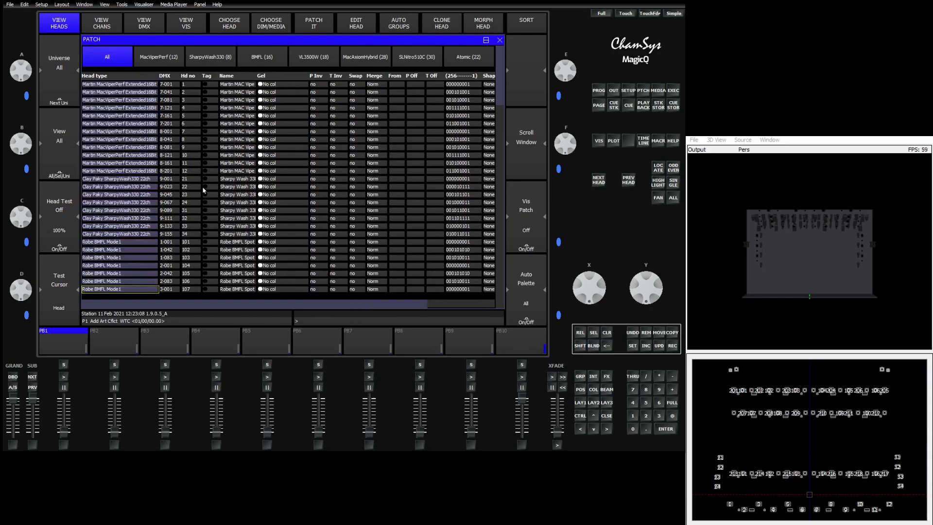
key("Down")
key("Down")
key("Down")
key("Down")
key("Down")
key("Down")
key("Down")
scroll(241, 118, "down", 2)
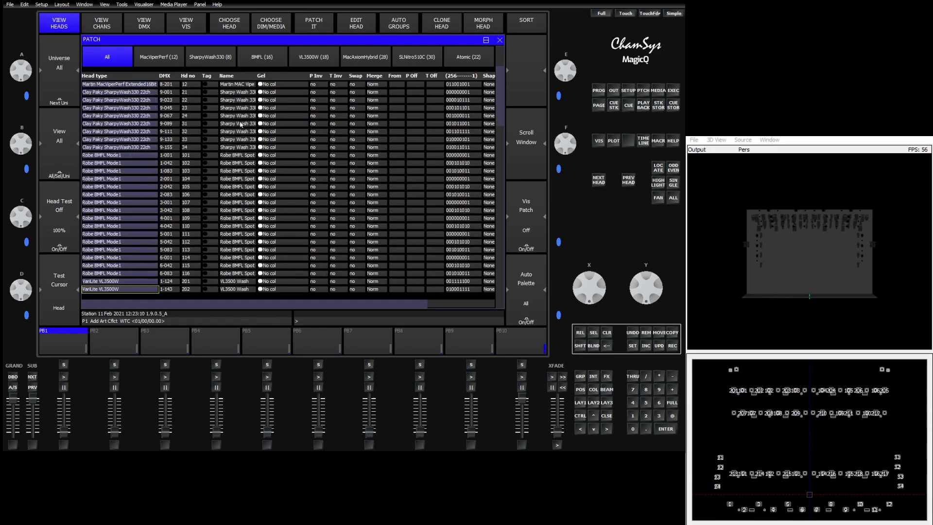
left_click_drag(241, 92, 240, 252)
left_click(241, 249)
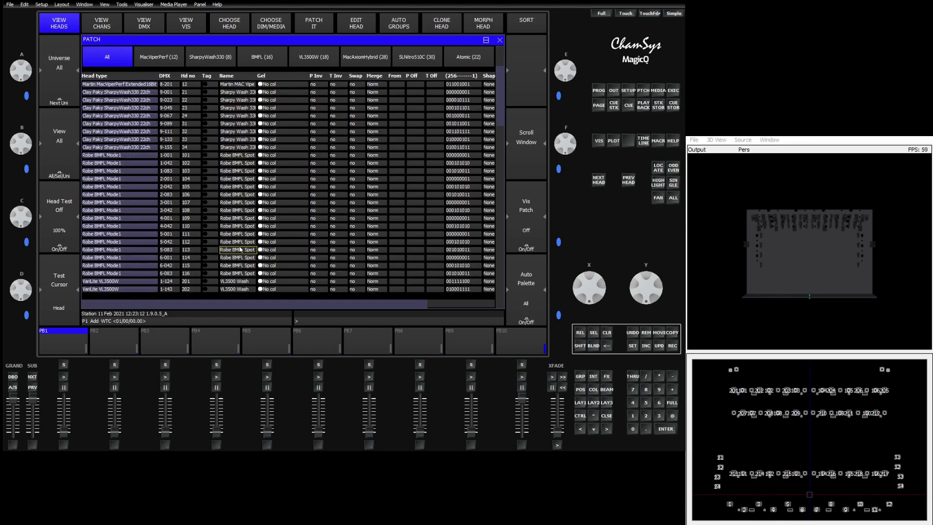
- Step through the VL3500 Wash heads and select DMX and head numbers for heads 107–201
key("Down")
key("Down")
key("Down")
key("Down")
key("Down")
key("Down")
key("Down")
key("Down")
key("Down")
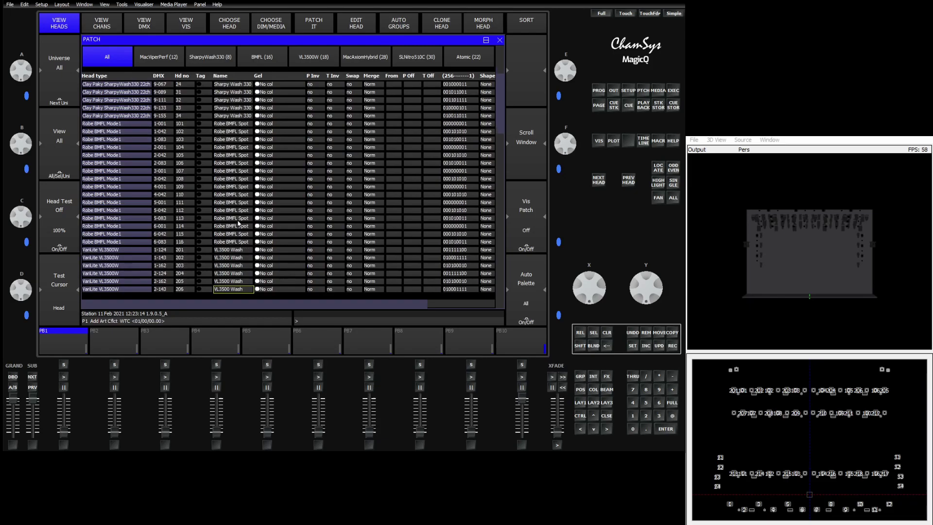
key("Down")
key("Down")
key("Down")
key("Down")
key("Down")
key("Down")
key("Down")
key("Down")
key("Down")
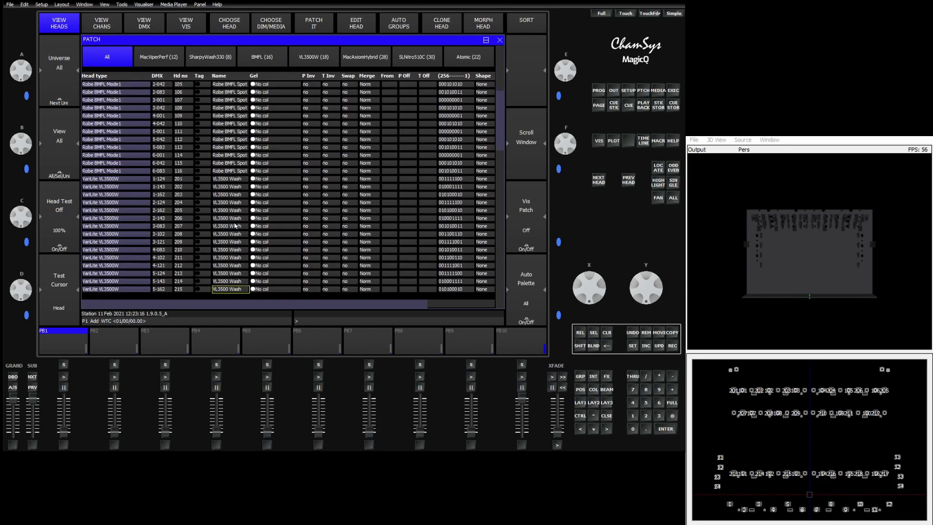
key("Up")
key("Up")
key("Up")
key("Up")
key("Up")
key("Up")
key("Up")
key("Up")
key("Up")
key("Up")
key("Up")
key("Up")
key("Up")
key("Up")
key("Up")
key("Up")
key("Up")
key("Up")
key("Up")
key("Up")
key("Up")
key("Up")
key("Up")
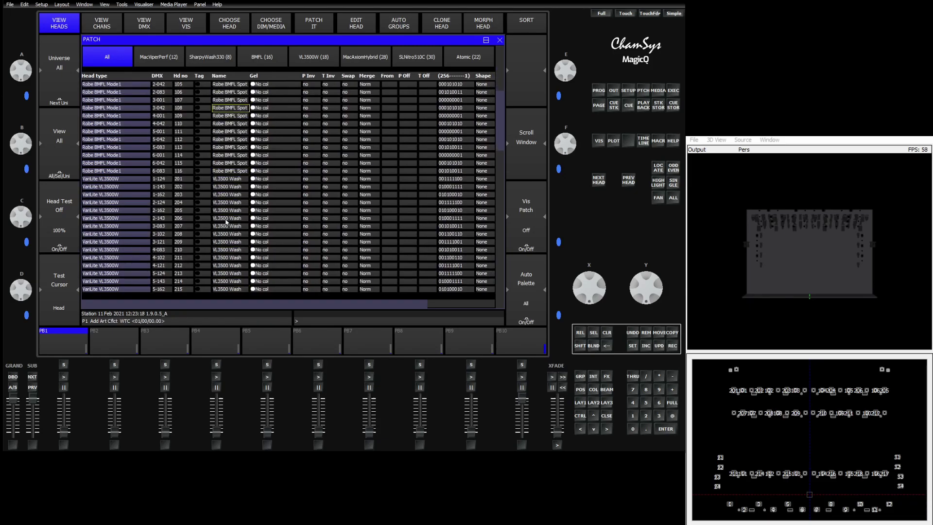
left_click_drag(169, 105, 184, 179)
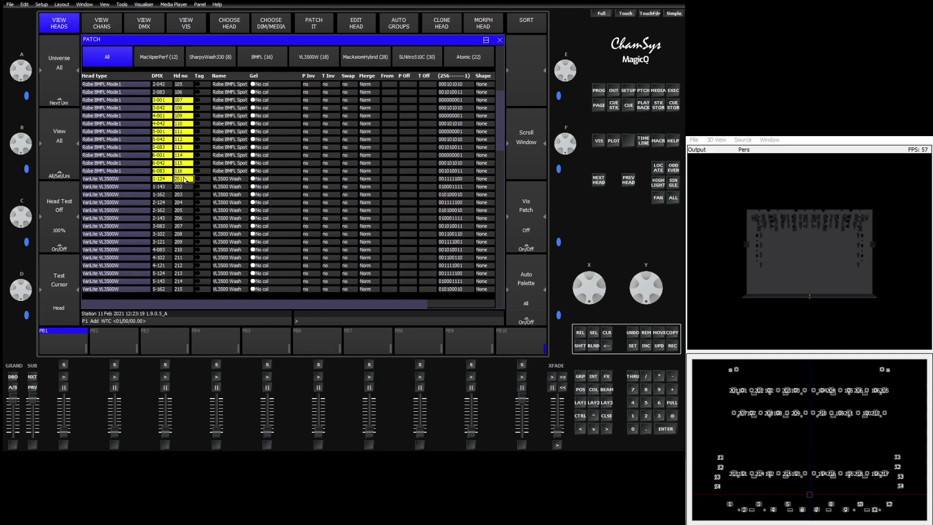
- Orbit the 3D visualiser to an angled stage view and show the LAY2 group and palette layout
left_click(159, 226)
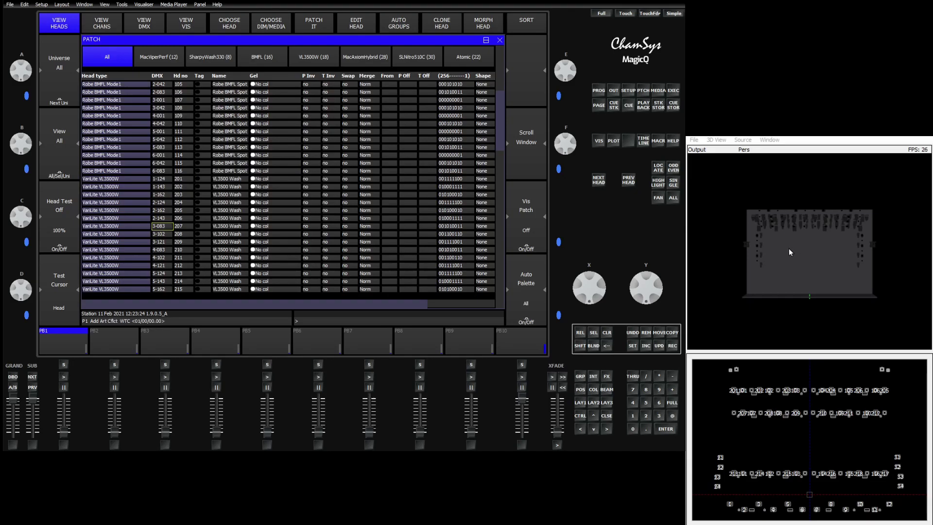
scroll(789, 249, "up", 2)
left_click_drag(789, 249, 897, 215)
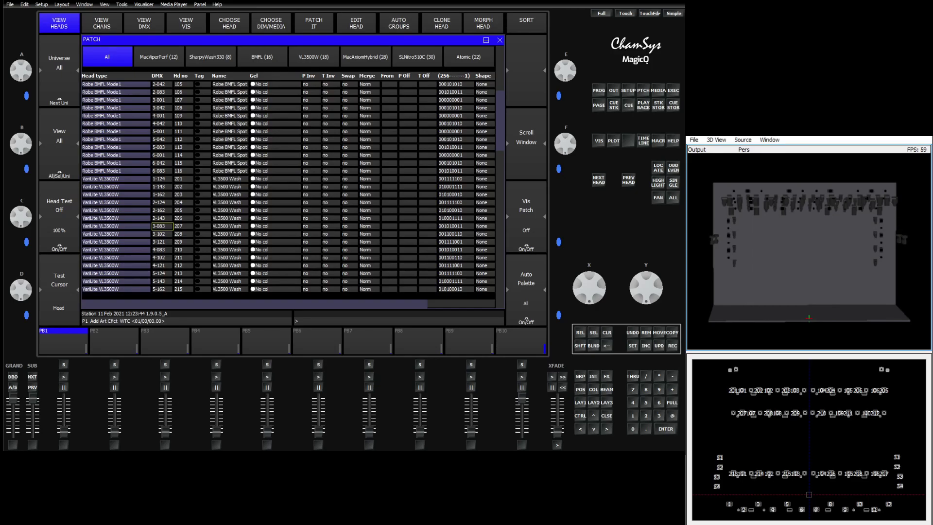
left_click(589, 404)
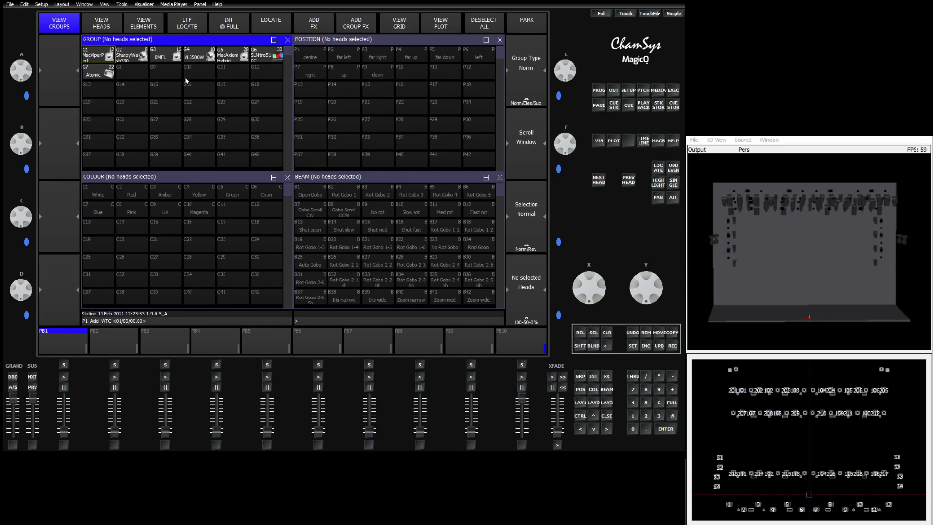
- Light group G3 BMFL with beam B20 Rot Gobo 1-4 and colour C7 Blue, then clear the programmer
left_click(167, 56)
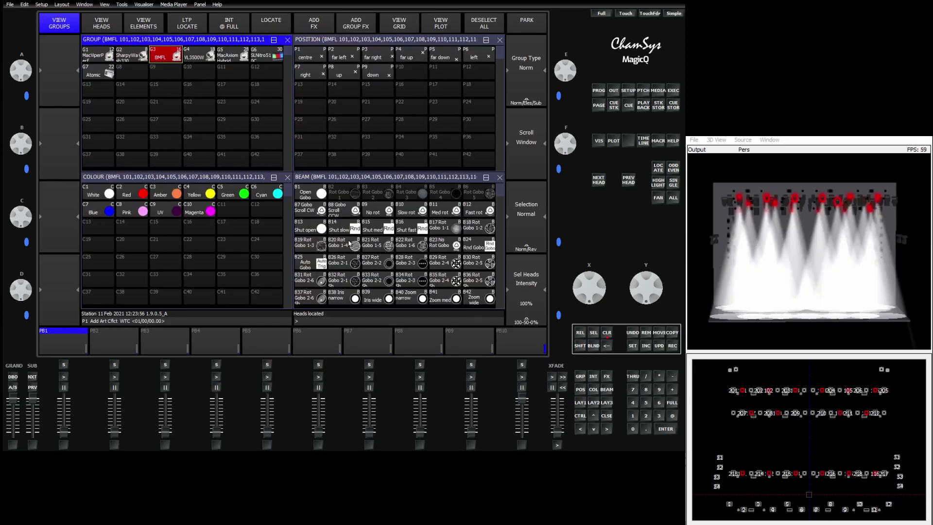
left_click(344, 243)
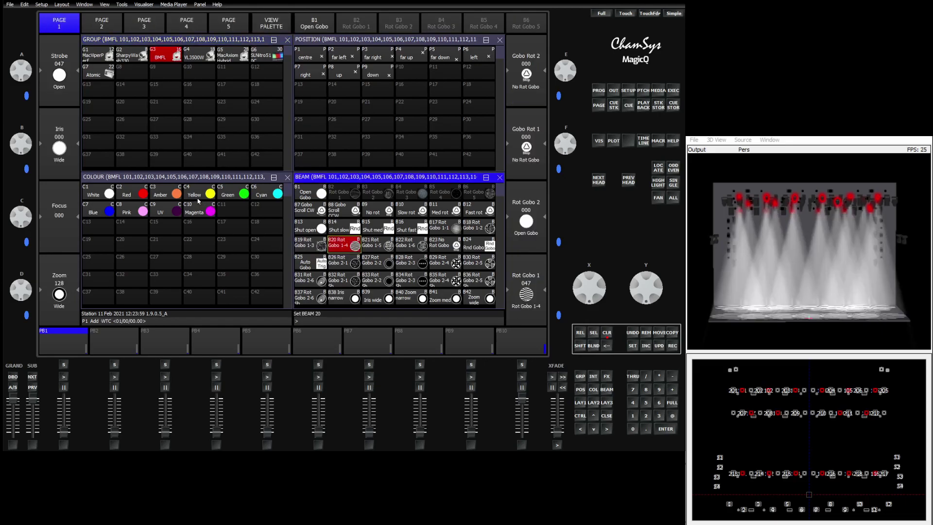
left_click(97, 210)
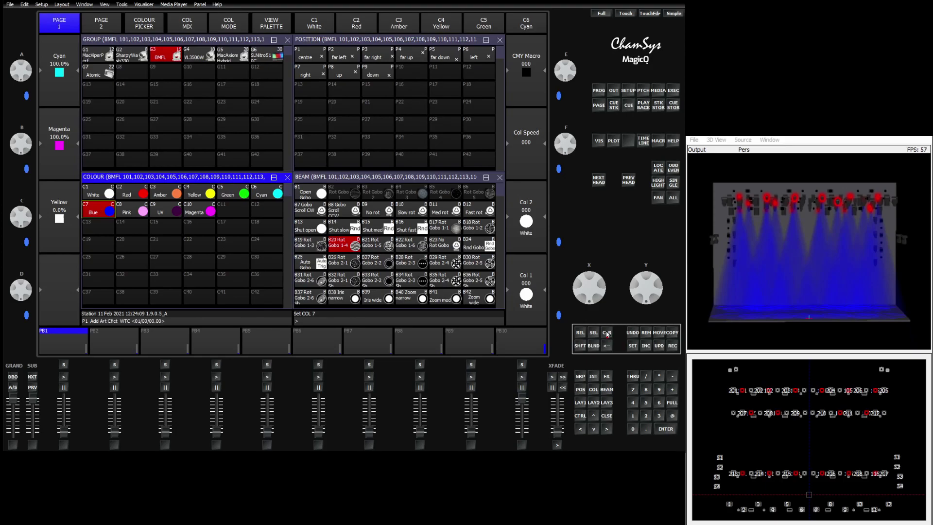
left_click(608, 333)
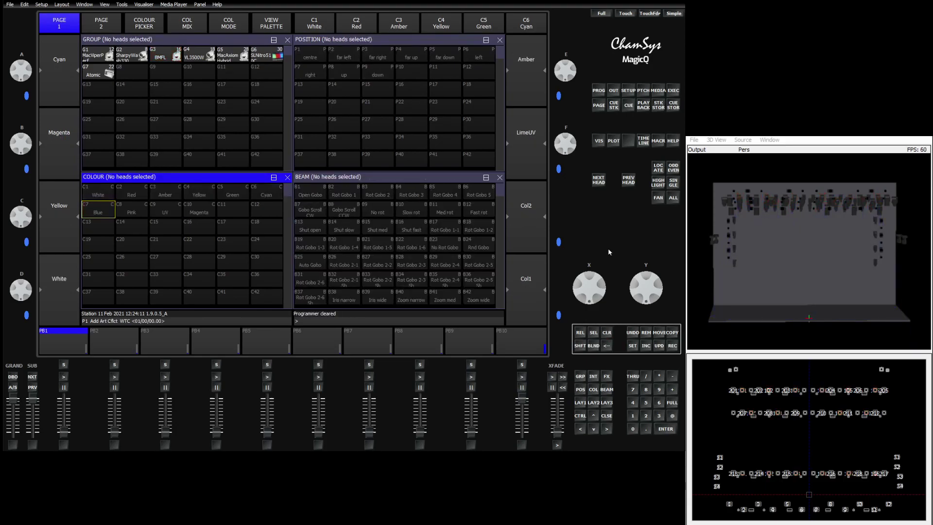